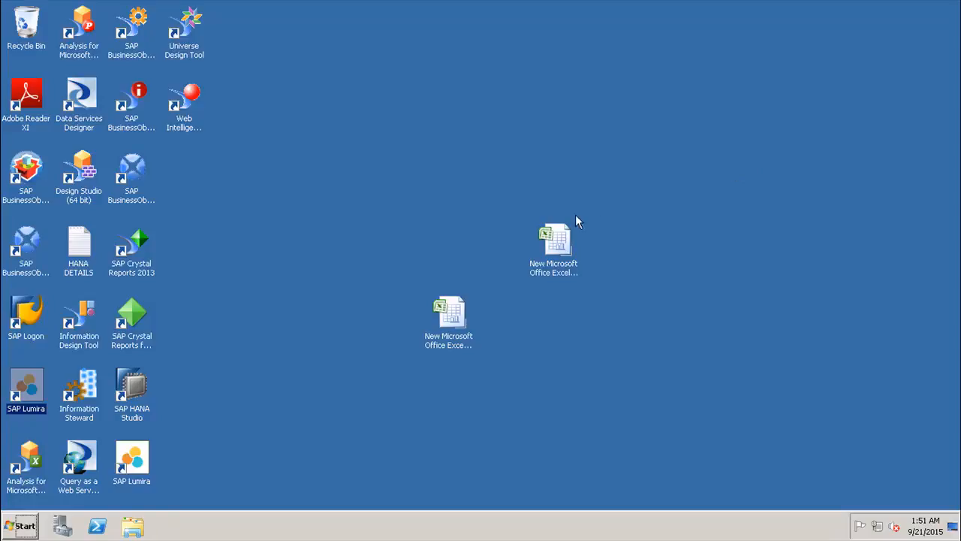
# Step: Open the upper Excel worksheet on the desktop and start the Data Connection Wizard for an Other/Advanced data source
pyautogui.doubleClick(565, 233)
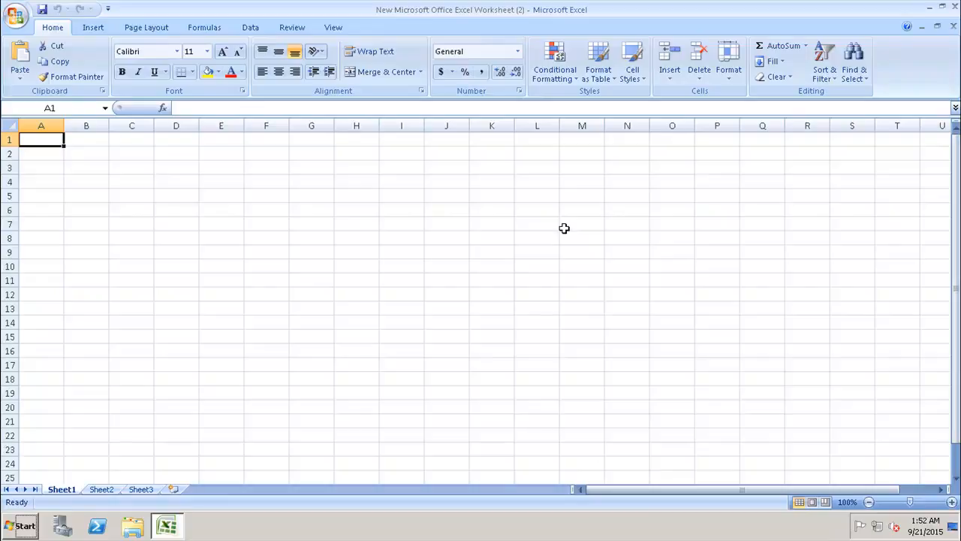
pyautogui.click(259, 27)
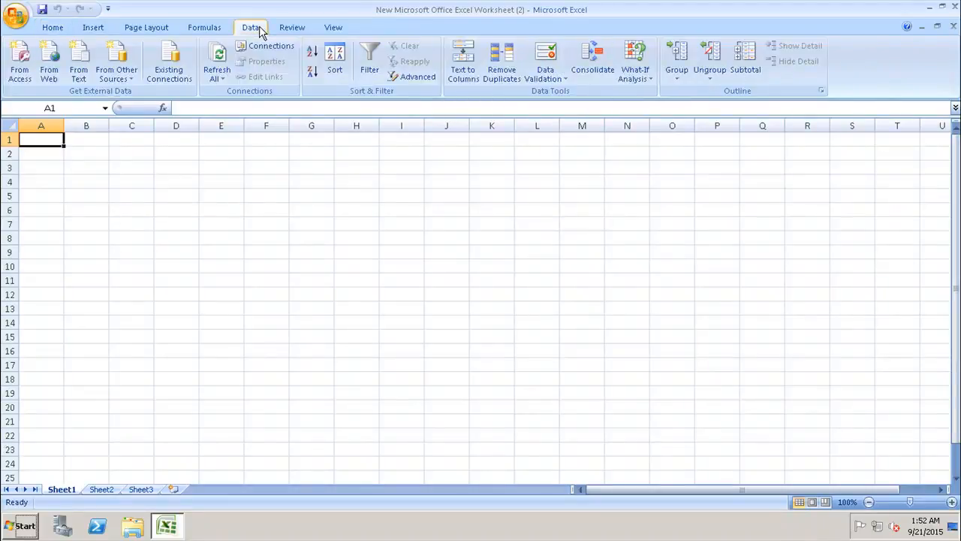
pyautogui.click(120, 80)
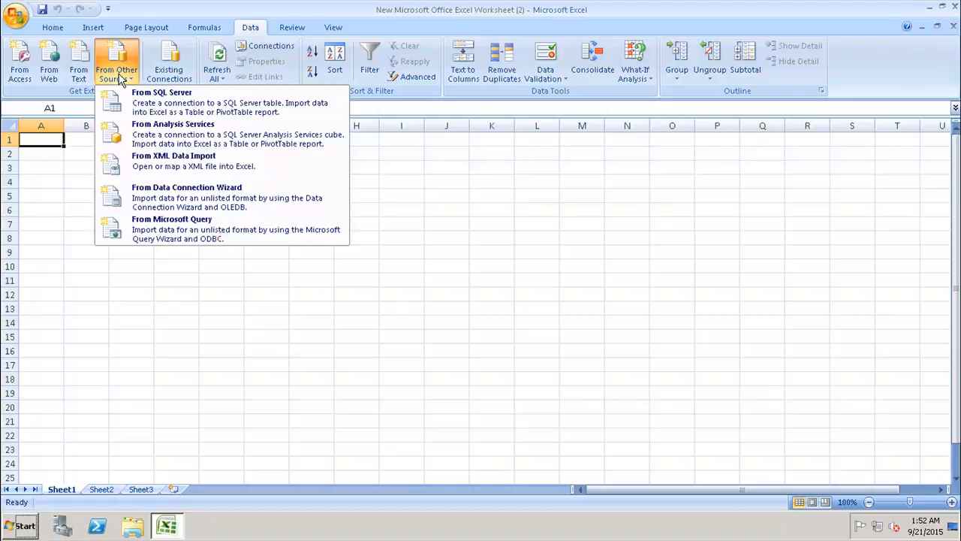
pyautogui.click(178, 203)
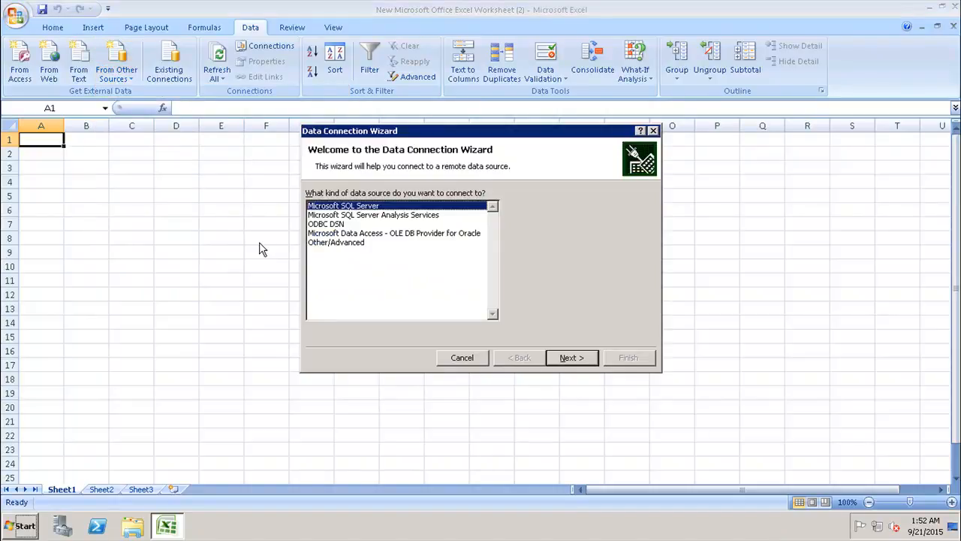
pyautogui.click(325, 245)
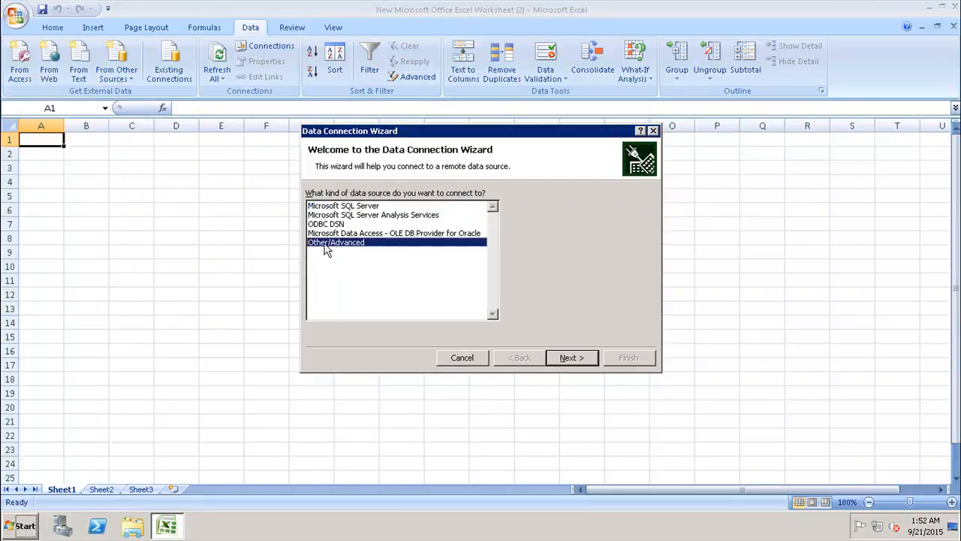
pyautogui.click(551, 359)
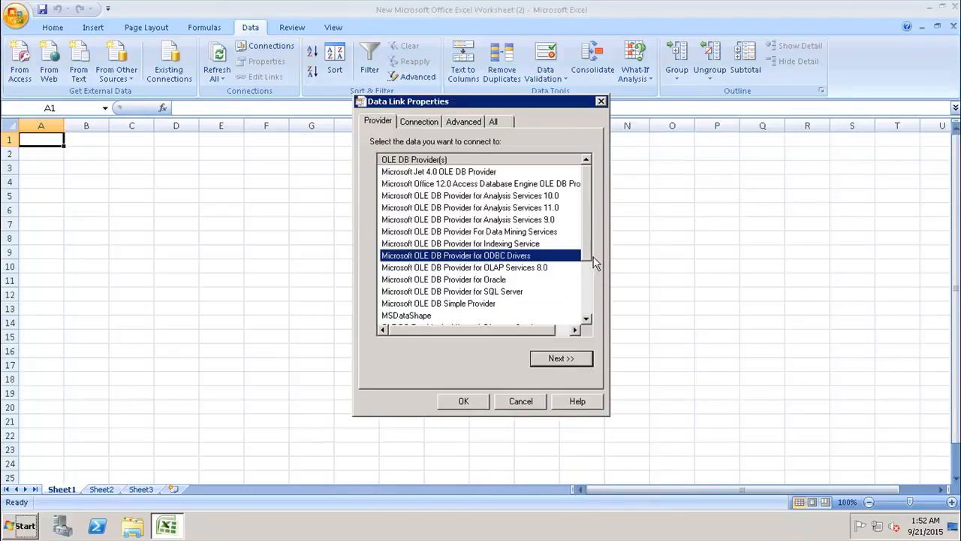
# Step: Choose SAP HANA MDX Provider as the OLE DB provider and proceed to its connection settings
pyautogui.moveTo(587, 233); pyautogui.dragTo(589, 306)
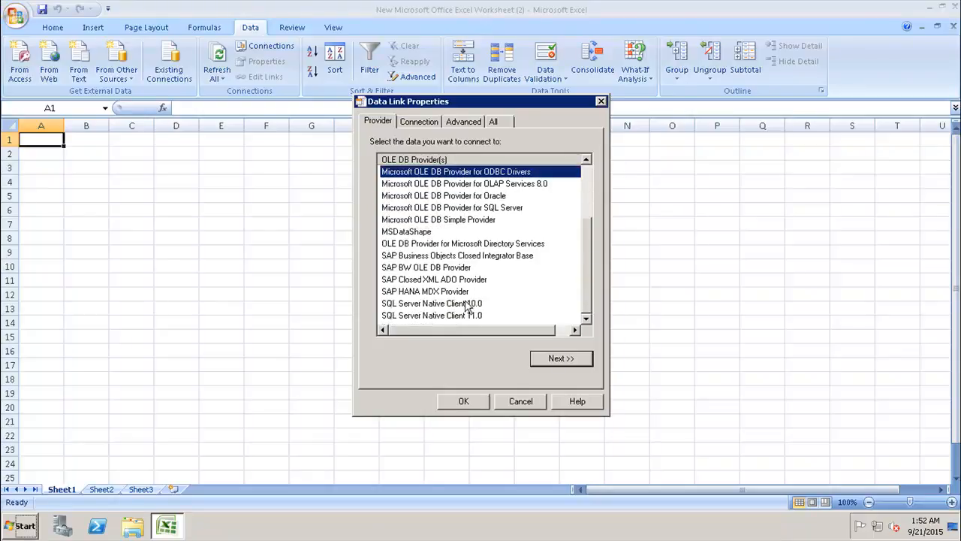
pyautogui.click(436, 295)
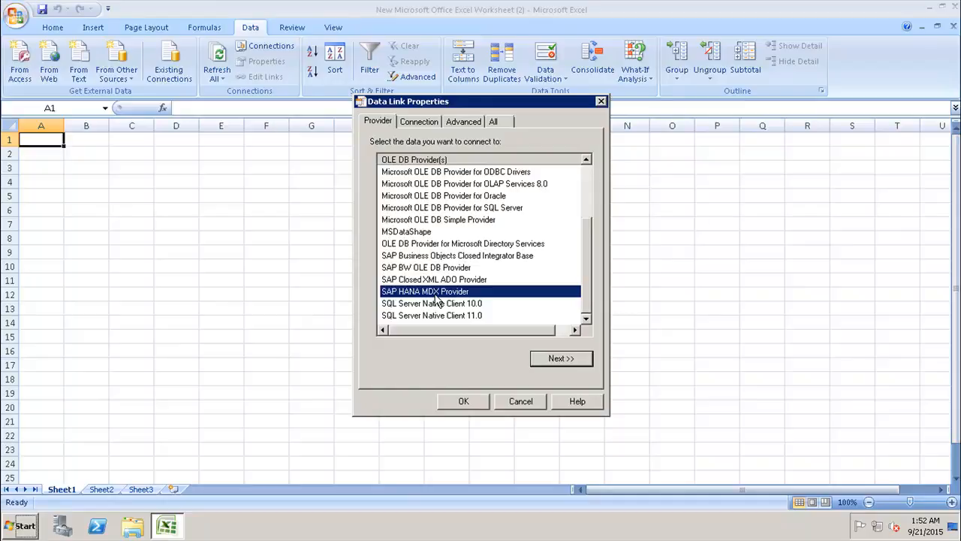
pyautogui.click(561, 359)
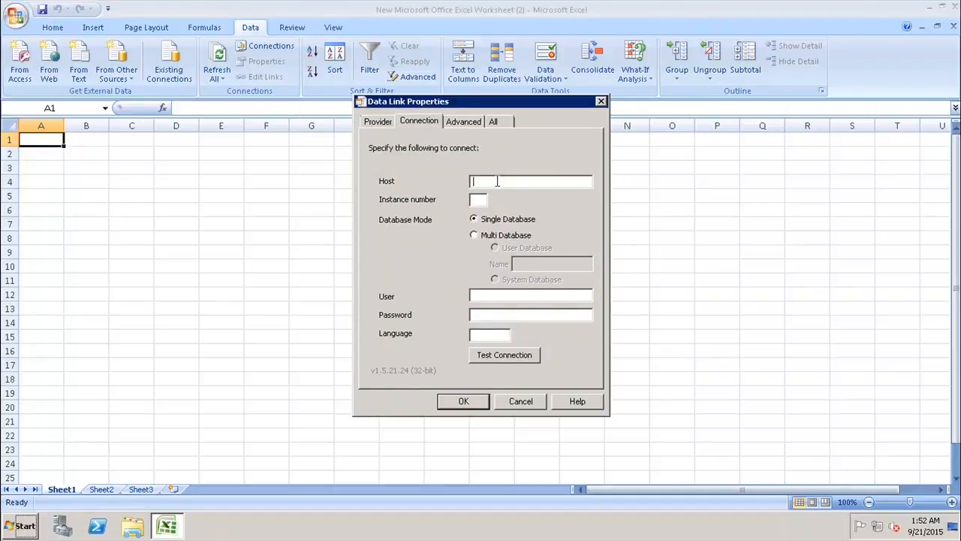
# Step: Enter host best, instance number 03, user hanauser and the account password for the HANA connection
pyautogui.write('best')
pyautogui.press('Tab')
pyautogui.write('0')
pyautogui.click(486, 298)
pyautogui.write('hanauser')
pyautogui.press('Tab')
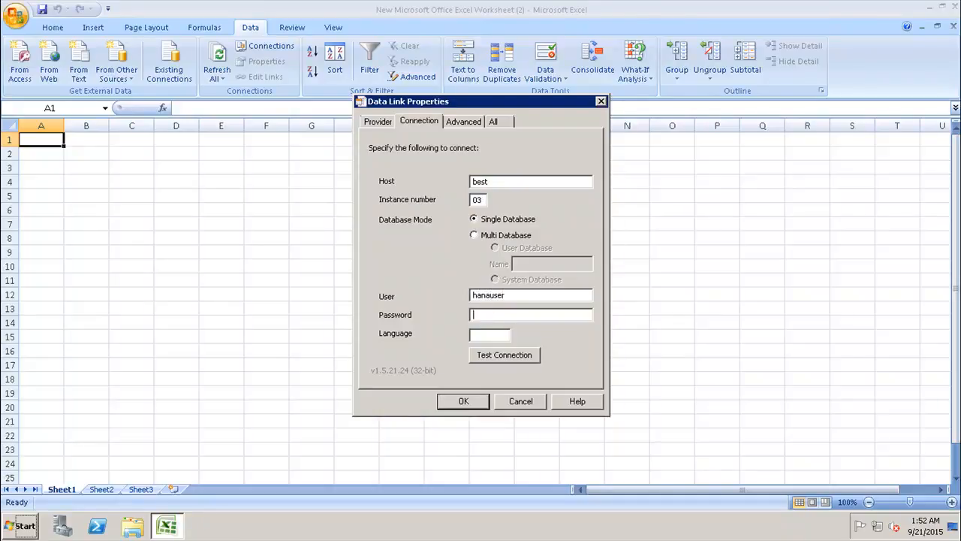
pyautogui.write('•••••••••••')
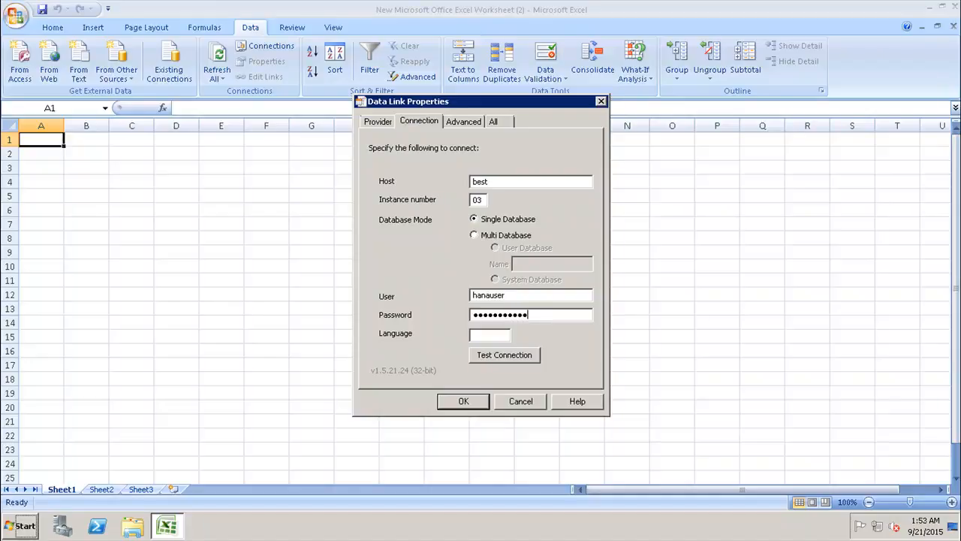
# Step: Test the HANA connection and accept the data link properties
pyautogui.click(497, 357)
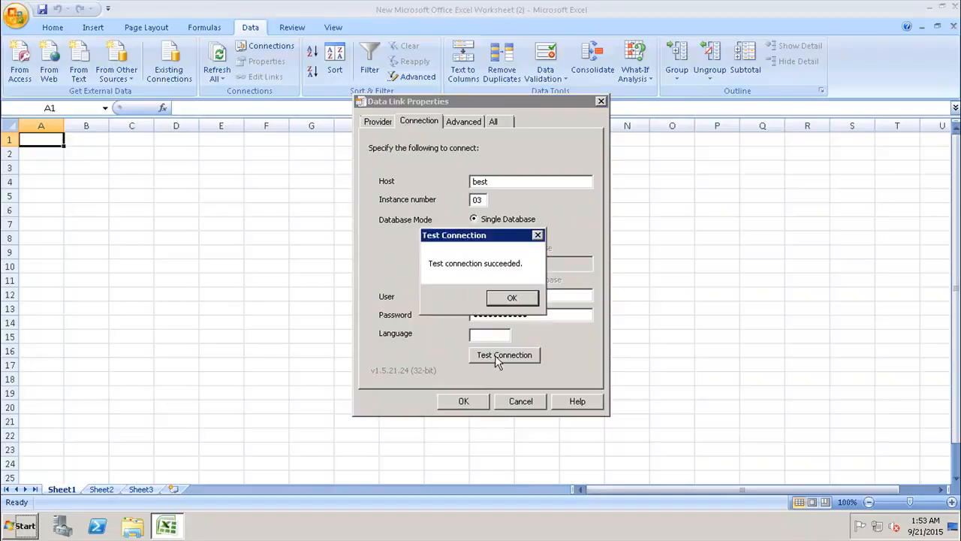
pyautogui.click(511, 298)
pyautogui.click(459, 403)
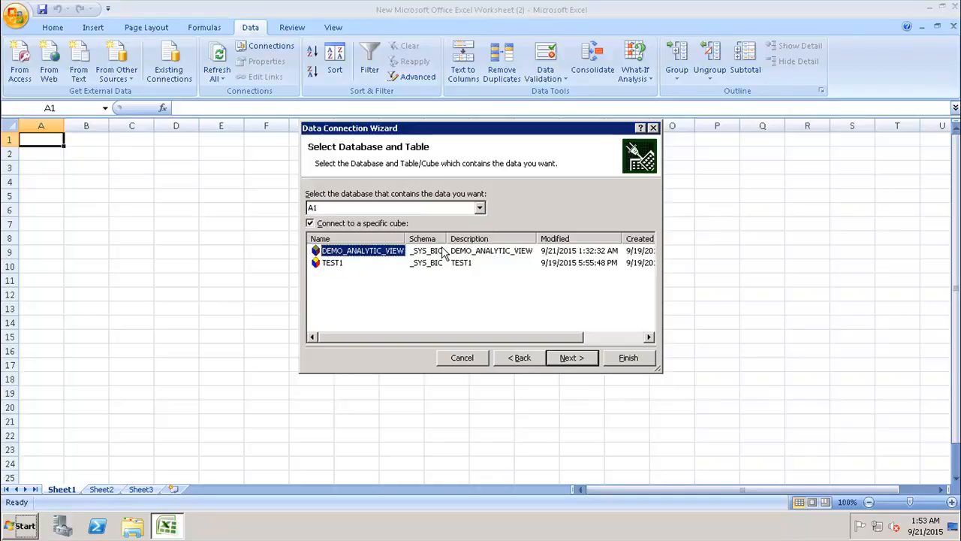
# Step: Look through the available databases, keep A1, and select its DEMO_ANALYTIC_VIEW cube as the data source
pyautogui.click(480, 209)
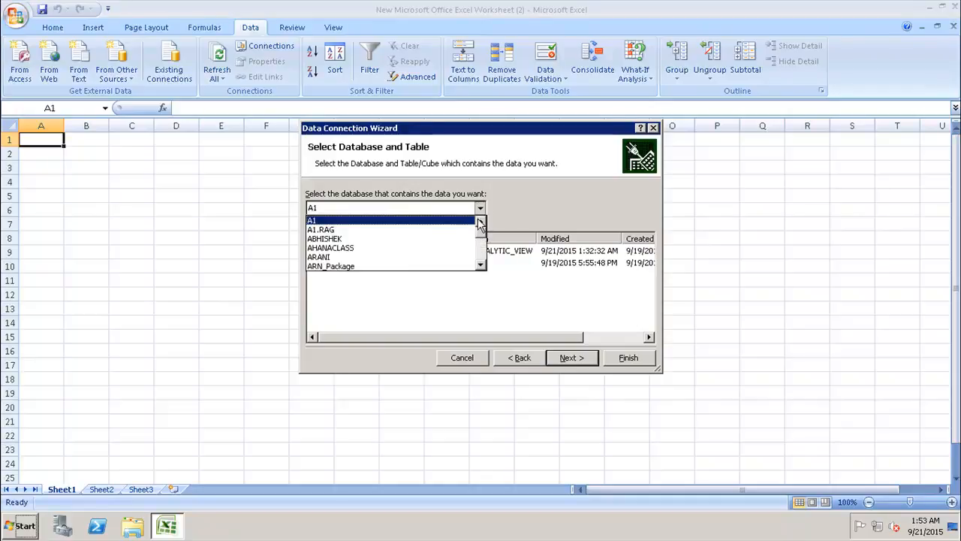
pyautogui.moveTo(482, 235); pyautogui.dragTo(485, 267)
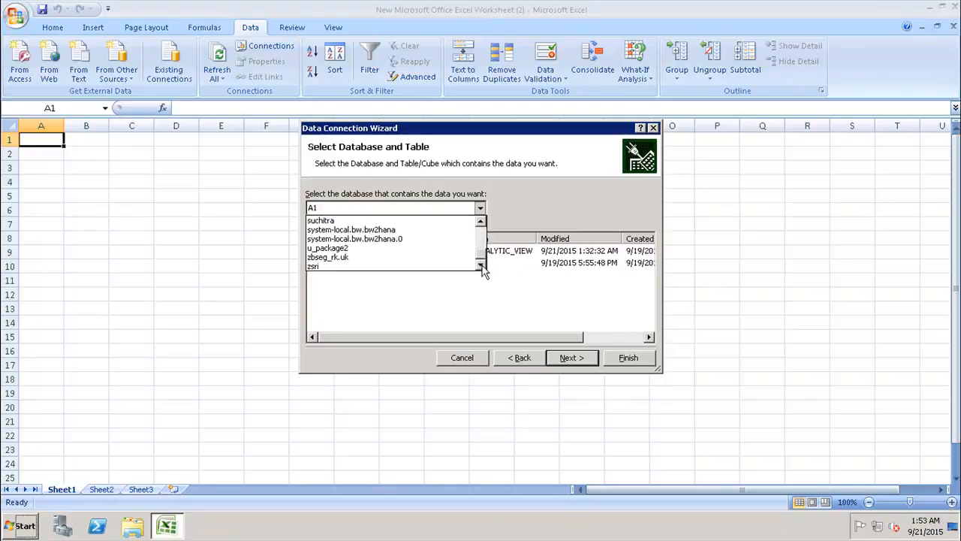
pyautogui.click(528, 199)
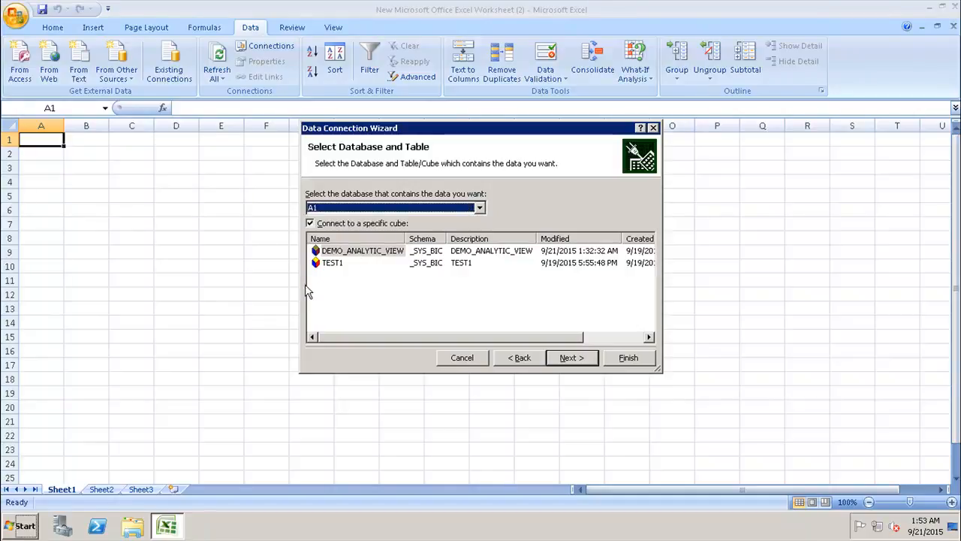
pyautogui.click(375, 255)
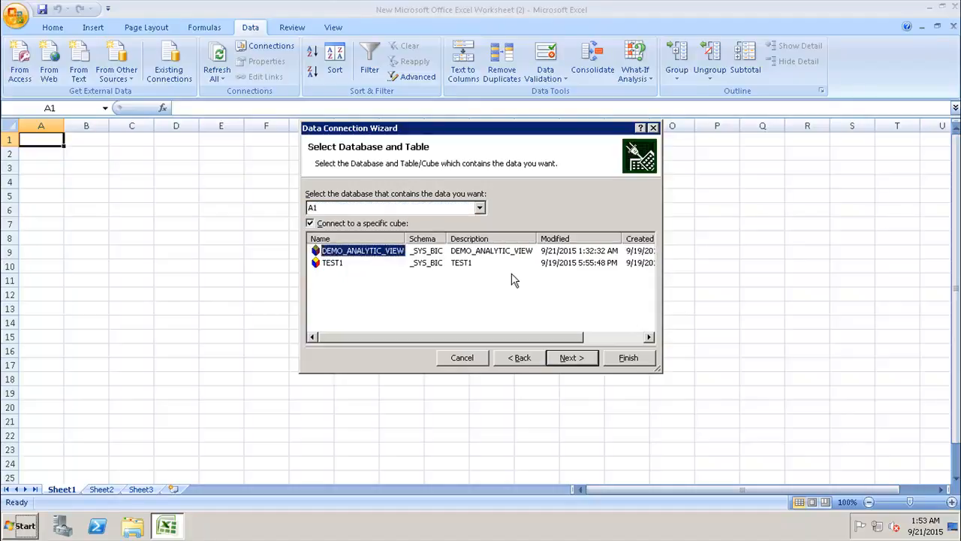
pyautogui.click(561, 359)
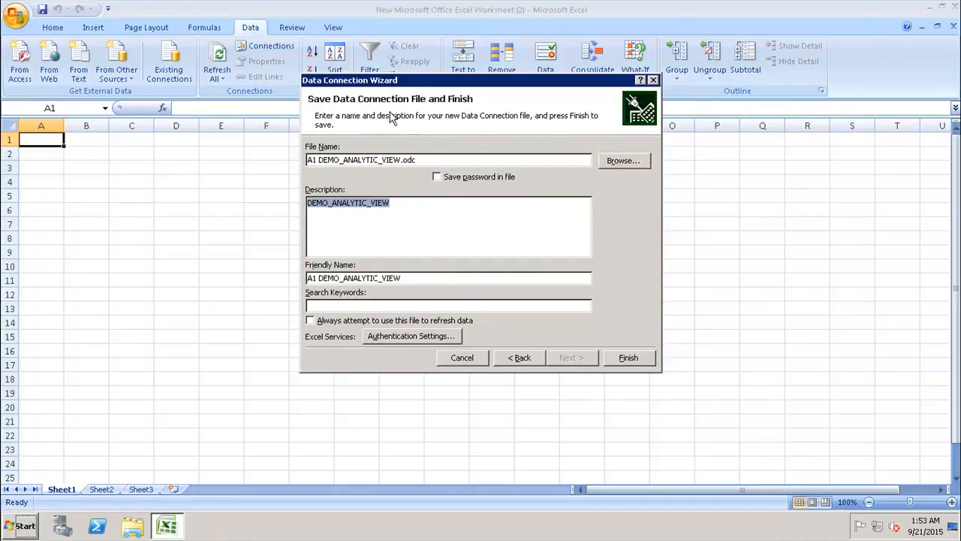
# Step: Save the connection file A1 DEMO_ANALYTIC_VIEW.odc over the existing one and import the data as a PivotTable report at cell A1
pyautogui.click(628, 358)
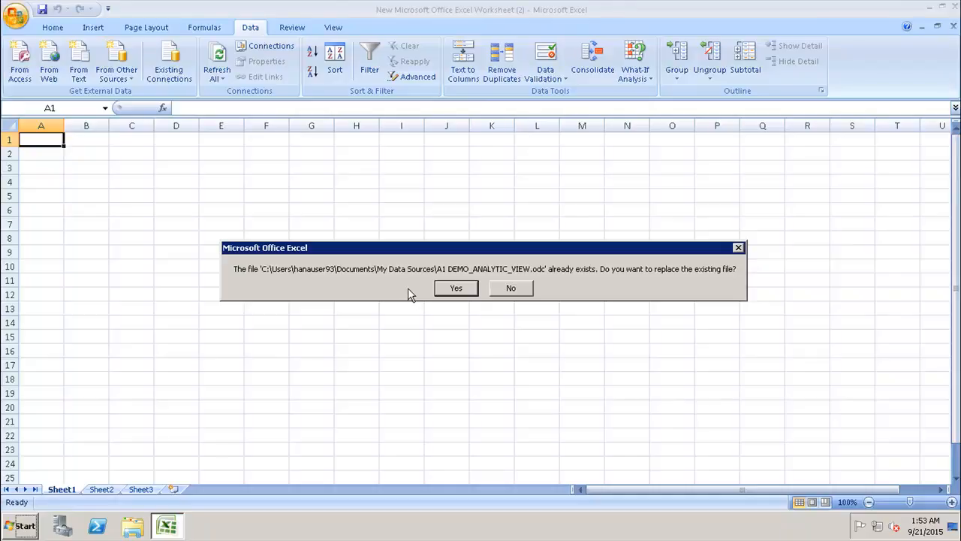
pyautogui.click(447, 294)
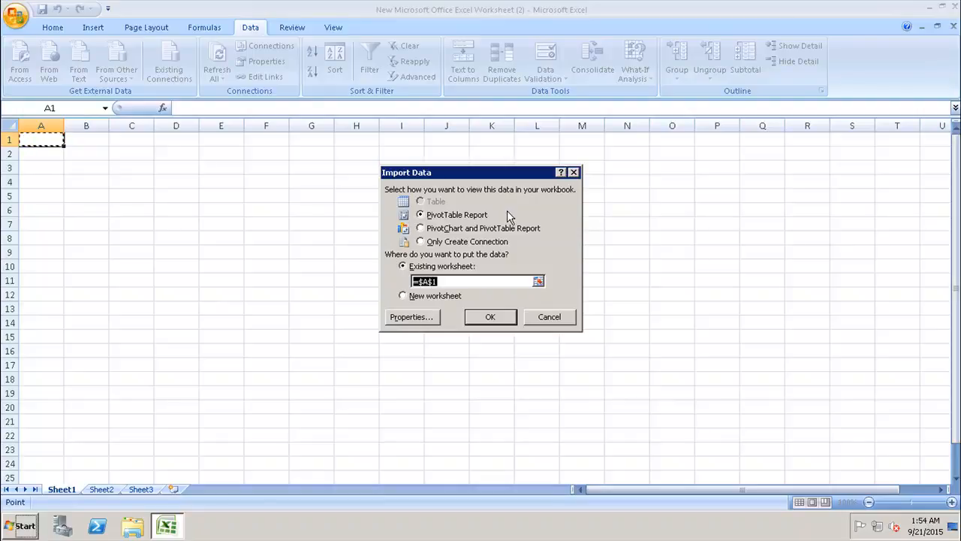
pyautogui.click(480, 317)
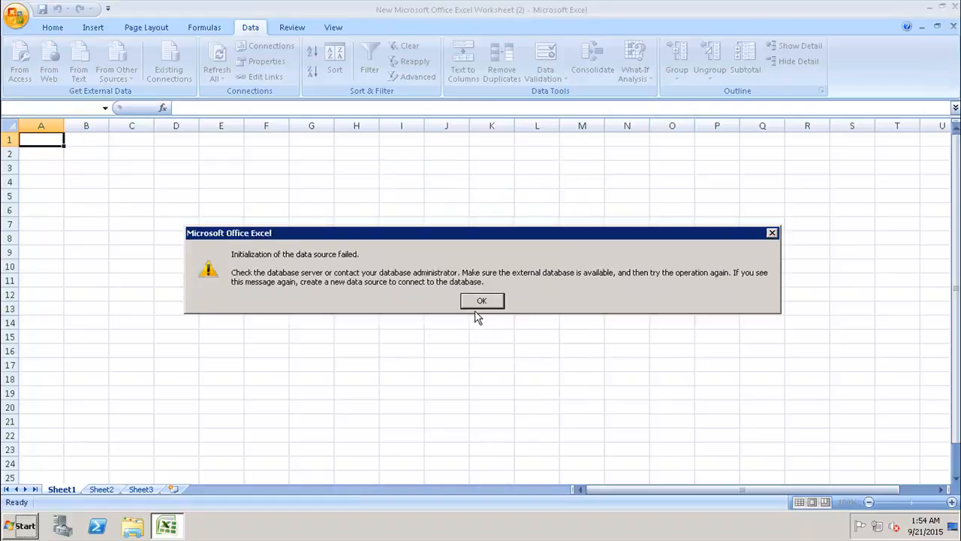
# Step: Dismiss the data source error and log on to SAP HANA by entering the account password
pyautogui.click(467, 300)
pyautogui.click(485, 316)
pyautogui.write('*****')
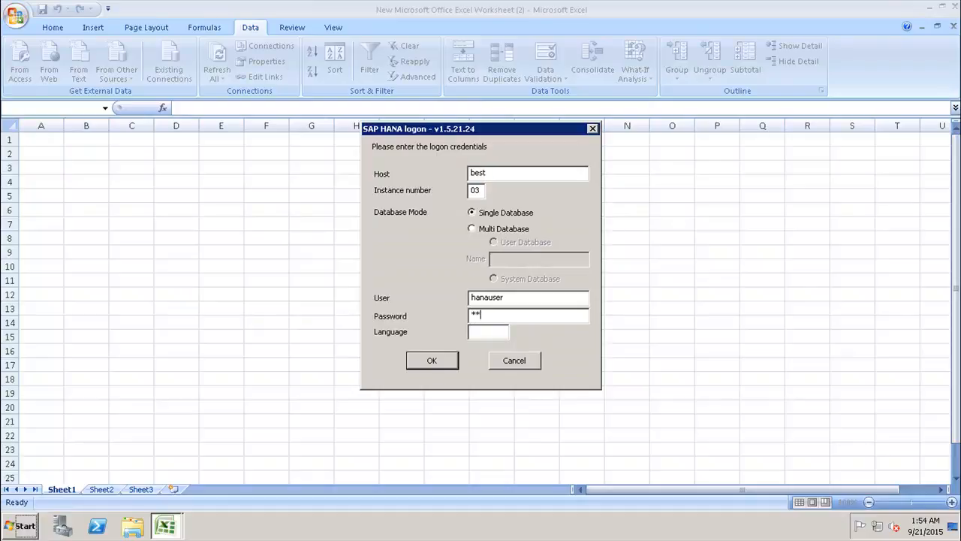
pyautogui.write('******')
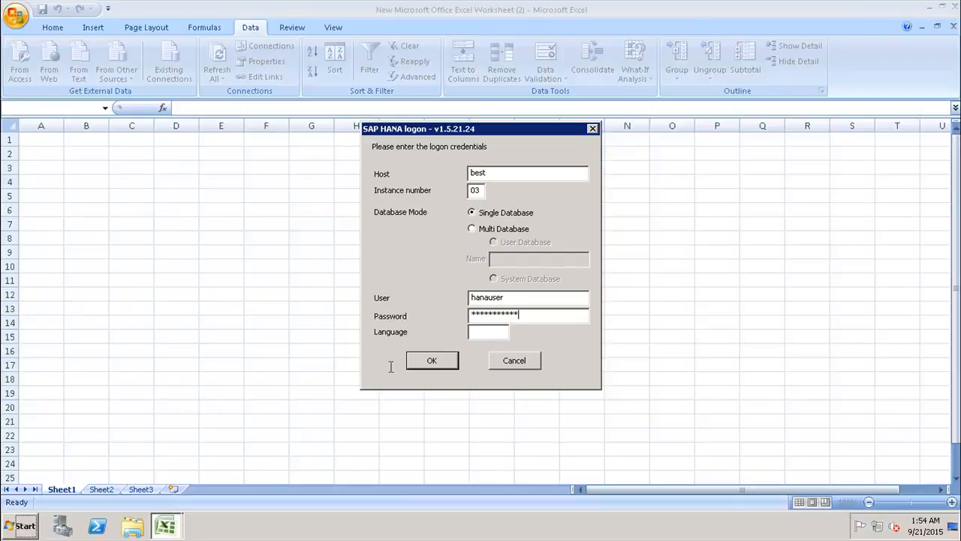
pyautogui.click(422, 363)
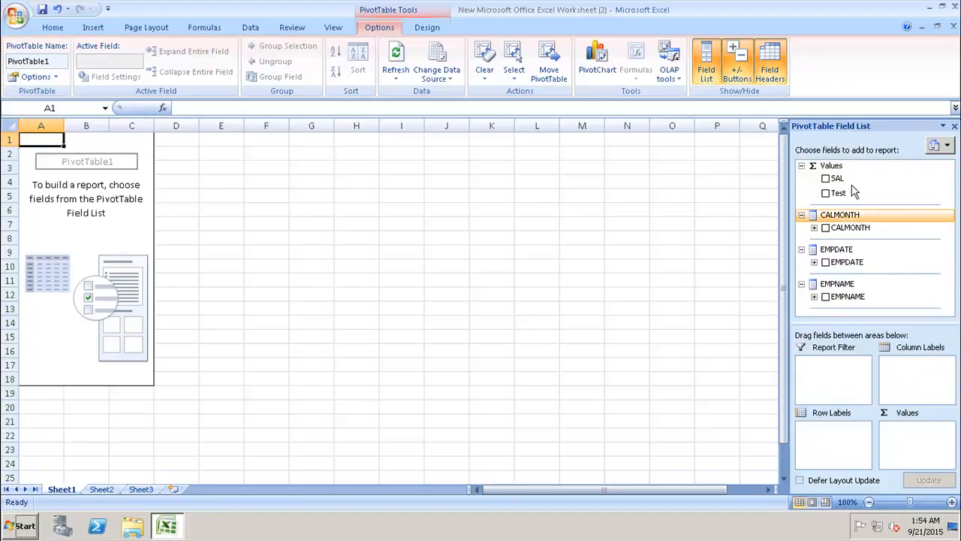
# Step: Add SAL as value and CALMONTH, EMPDATE and EMPNAME as row labels to the PivotTable, and move EMPDATE to the report filter
pyautogui.click(825, 178)
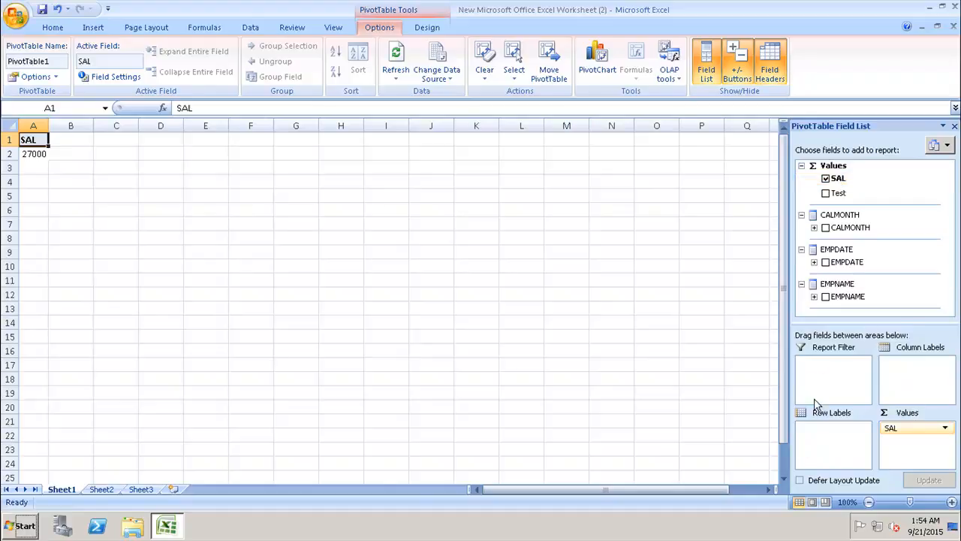
pyautogui.click(826, 228)
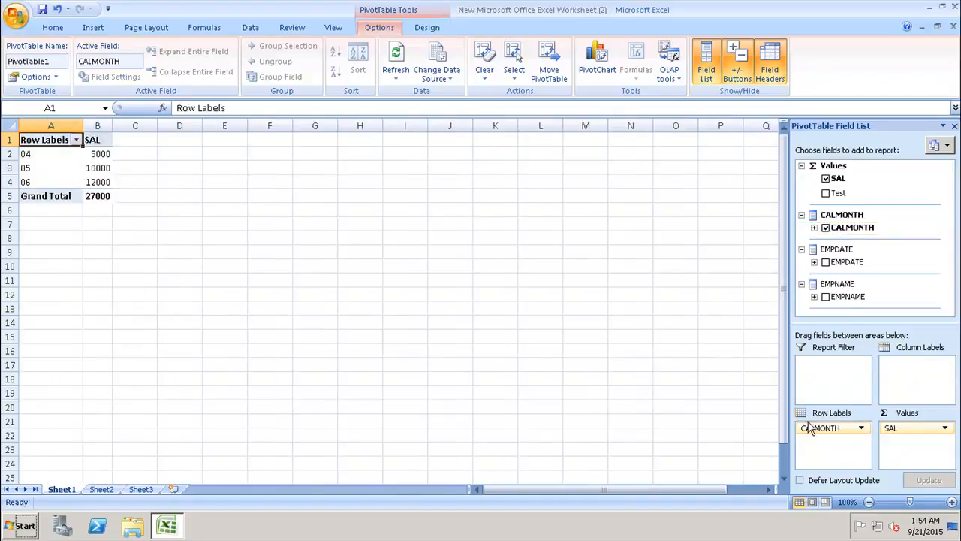
pyautogui.click(825, 262)
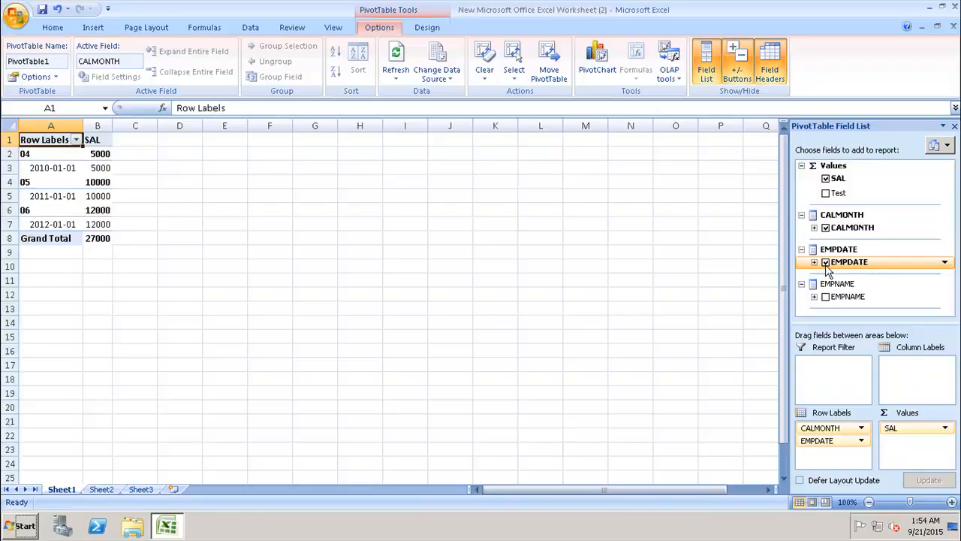
pyautogui.click(825, 297)
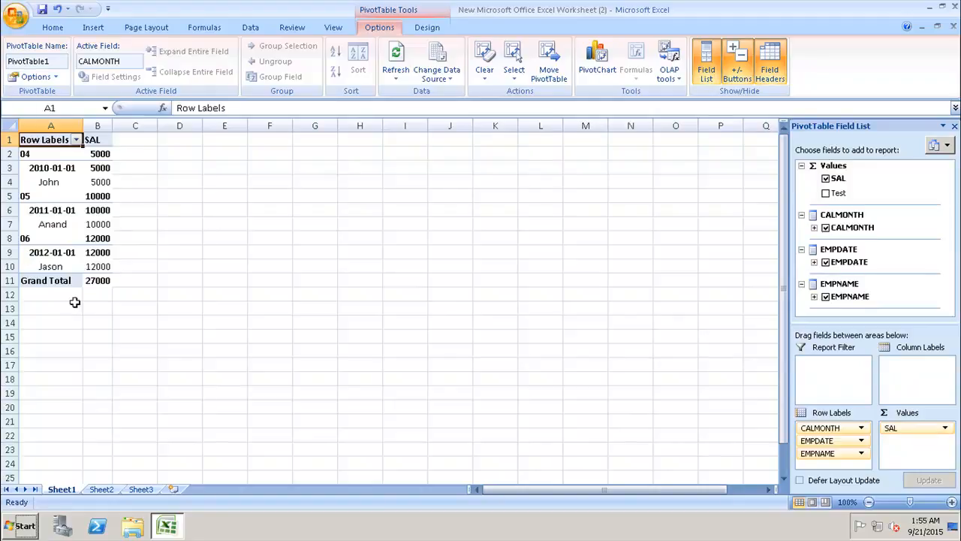
pyautogui.click(861, 441)
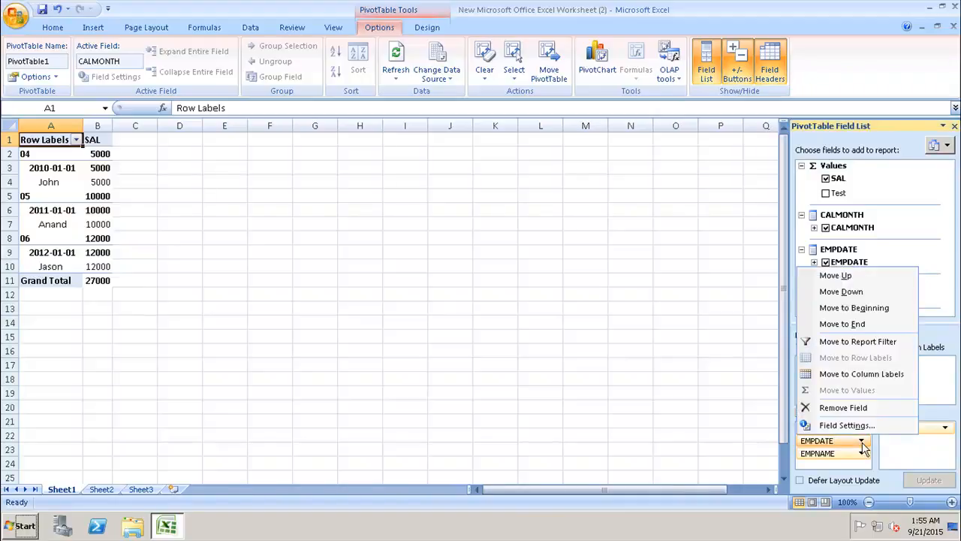
pyautogui.click(868, 347)
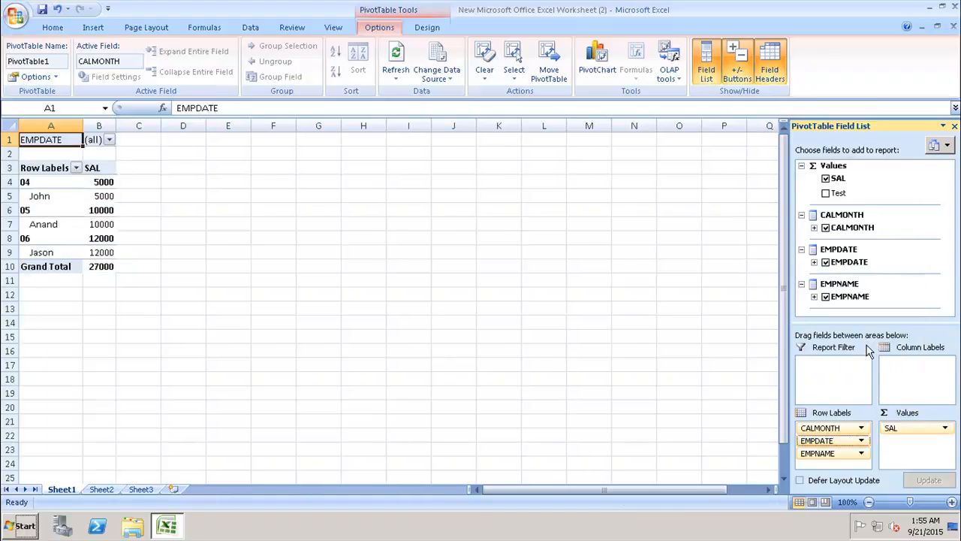
# Step: Allow multiple items in the EMPDATE report filter and select 2010-01-01, 2011-01-01 and 2012-01-01
pyautogui.click(110, 141)
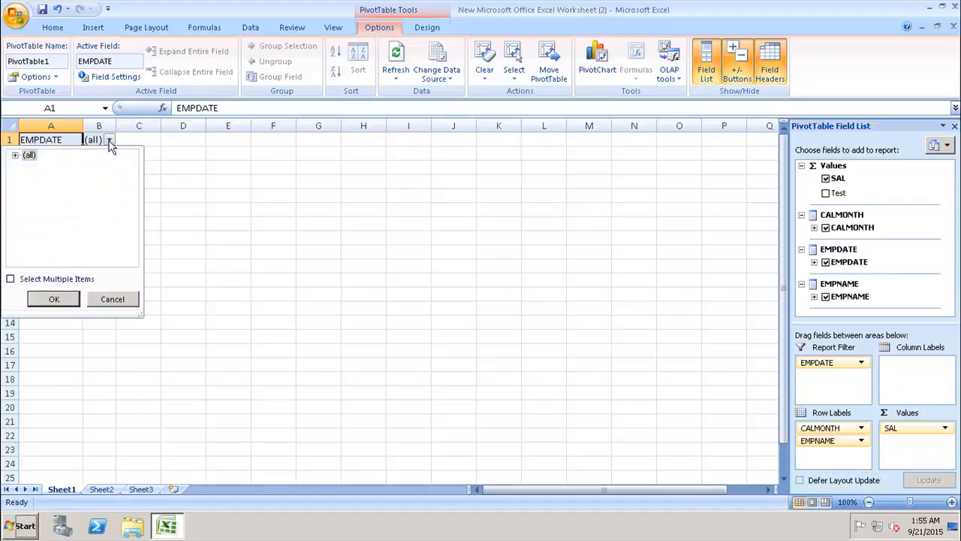
pyautogui.click(15, 155)
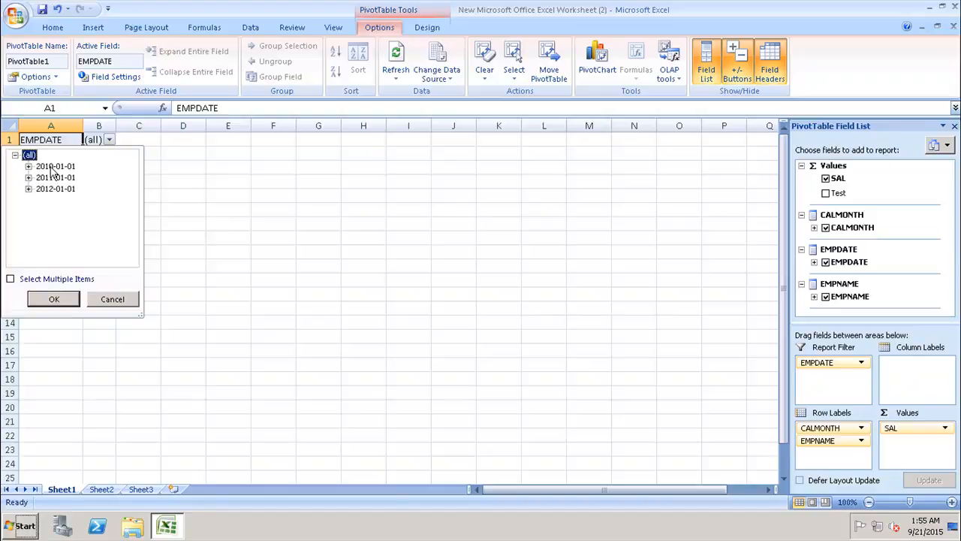
pyautogui.click(53, 168)
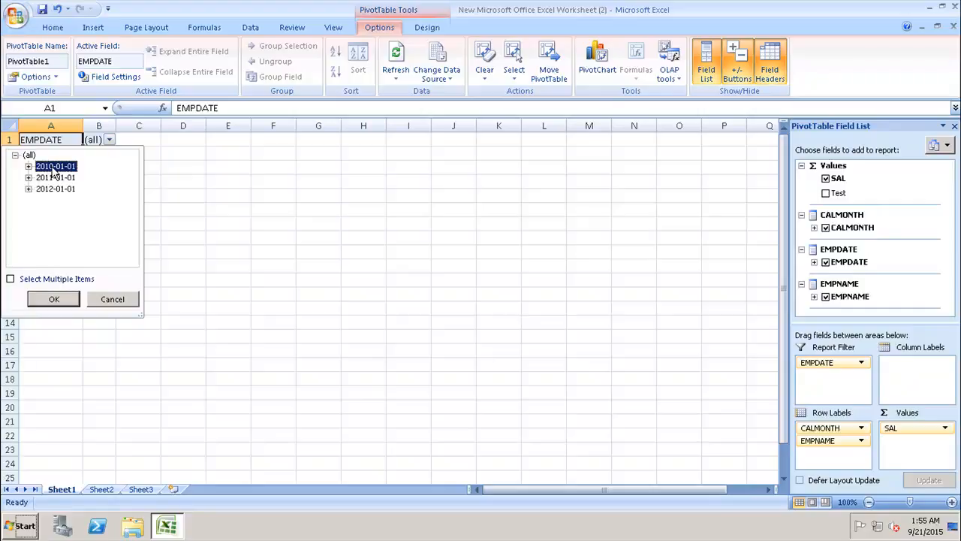
pyautogui.click(11, 279)
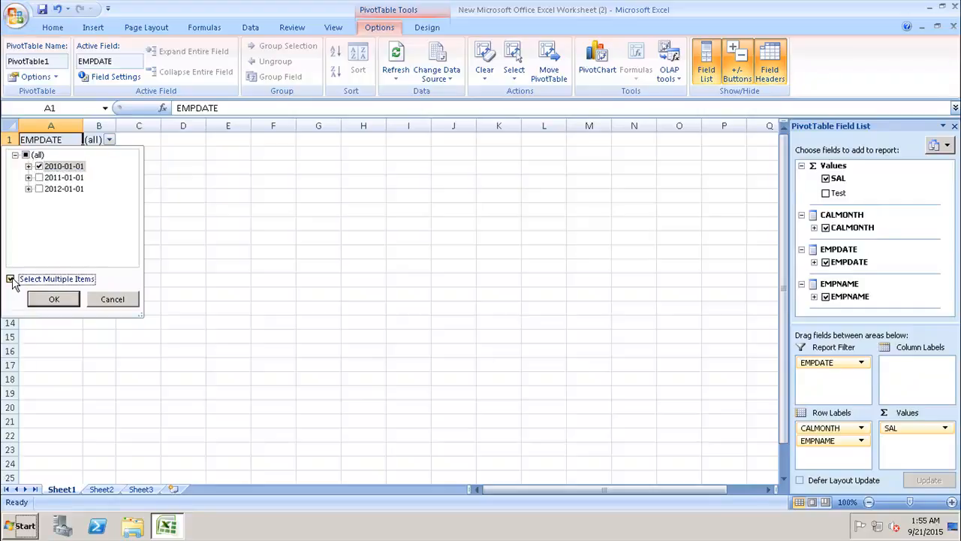
pyautogui.click(38, 178)
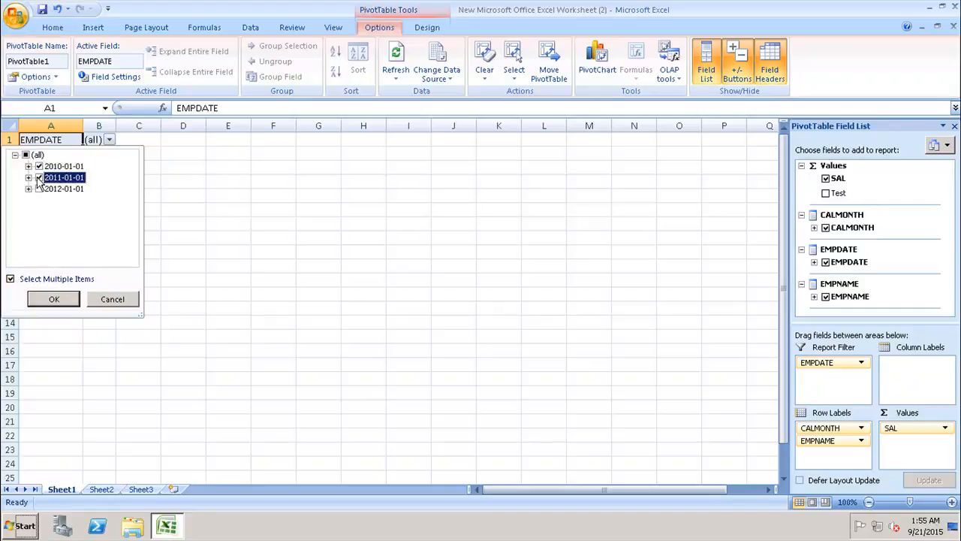
pyautogui.click(39, 189)
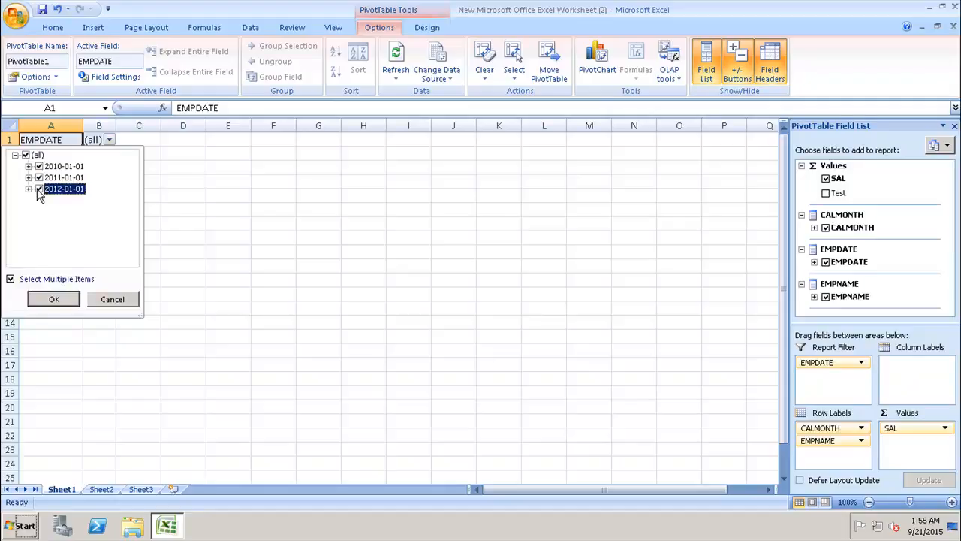
pyautogui.click(58, 300)
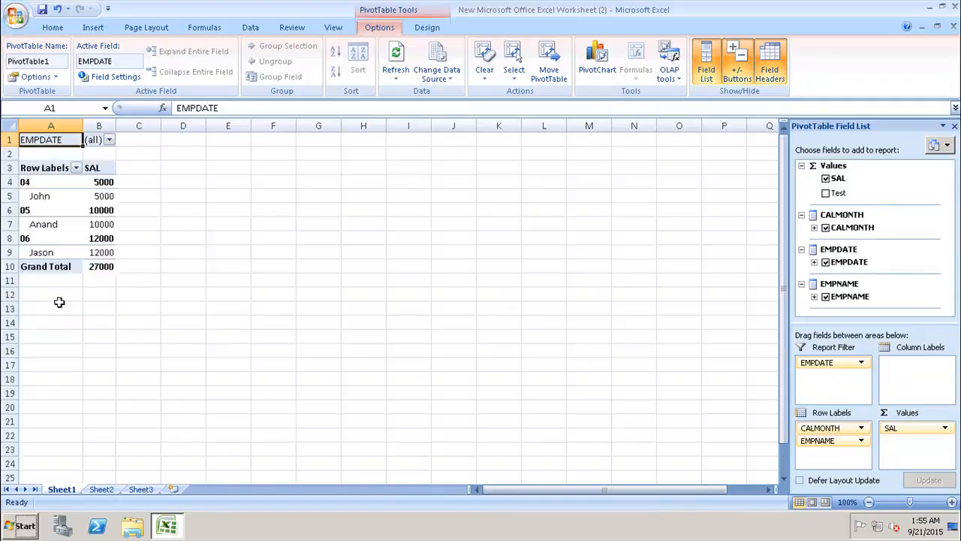
# Step: Remove EMPDATE from the report filter and add it back to the PivotTable as the last row label
pyautogui.click(861, 364)
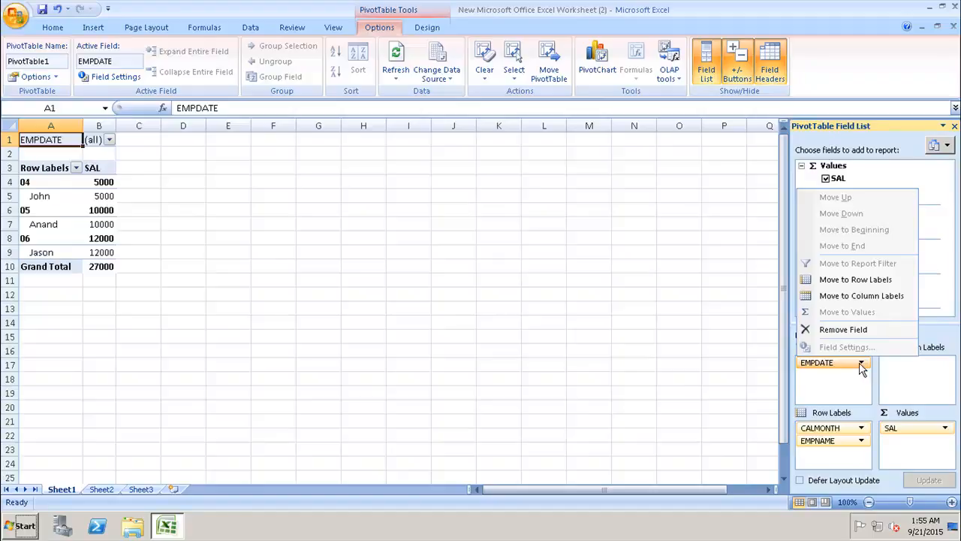
pyautogui.click(850, 330)
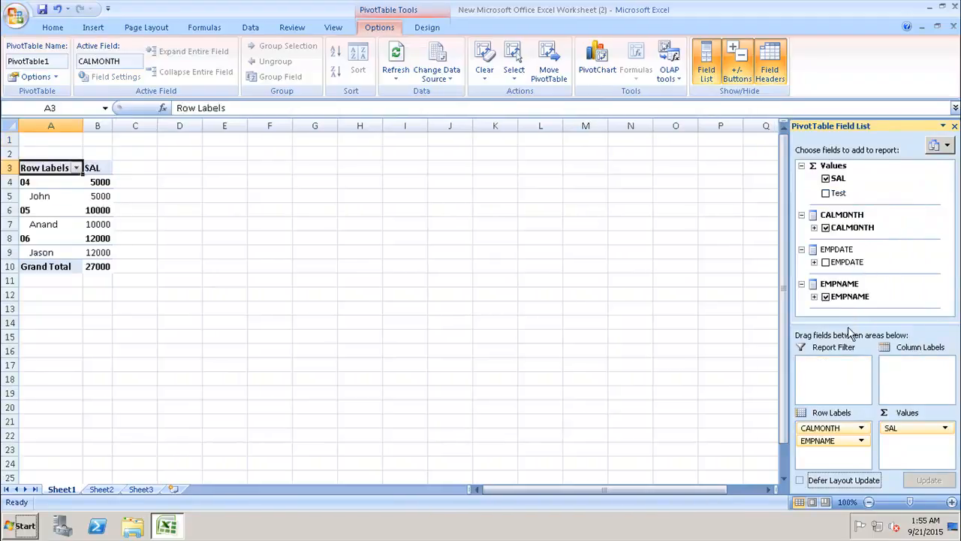
pyautogui.click(826, 262)
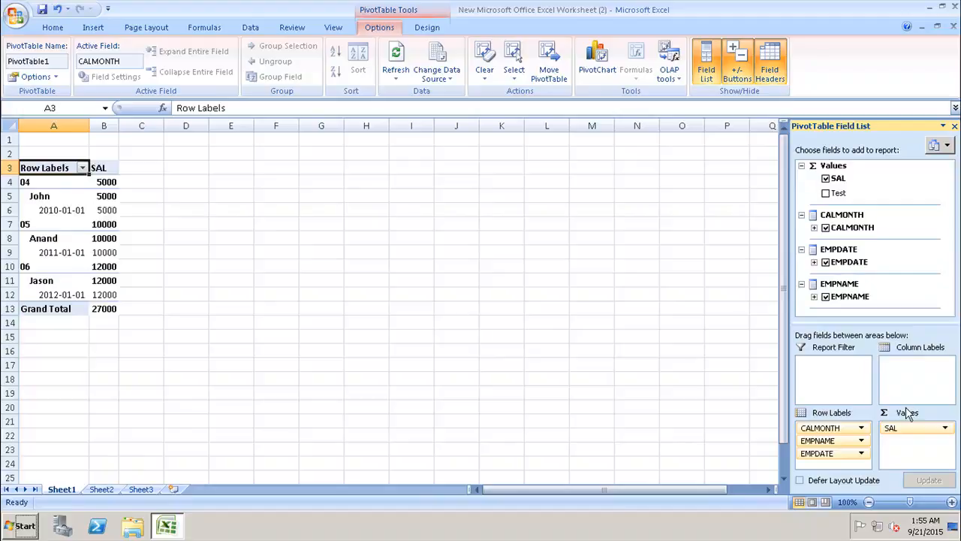
# Step: Try the side-by-side, fields-only and areas-only (2 by 2) layouts of the PivotTable field list, and restore the stacked layout
pyautogui.click(948, 146)
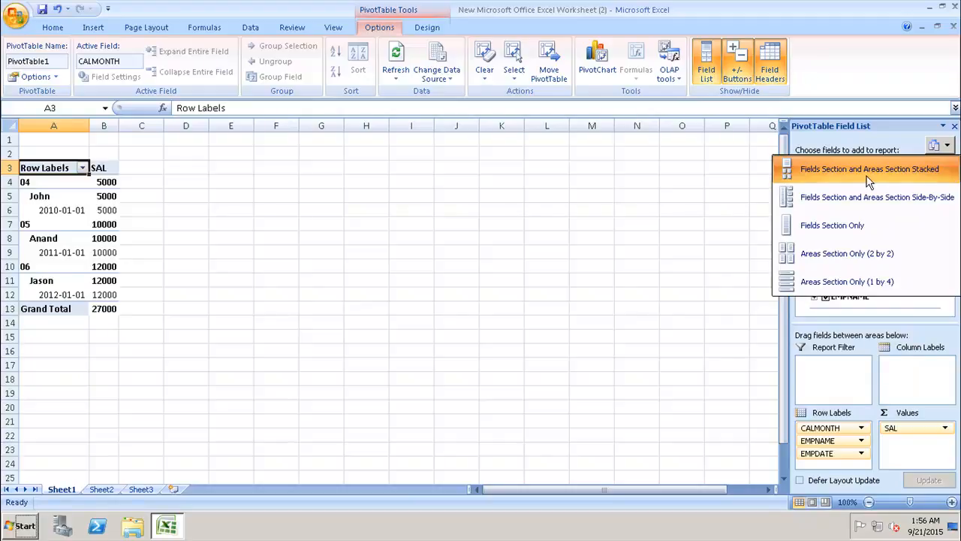
pyautogui.click(862, 202)
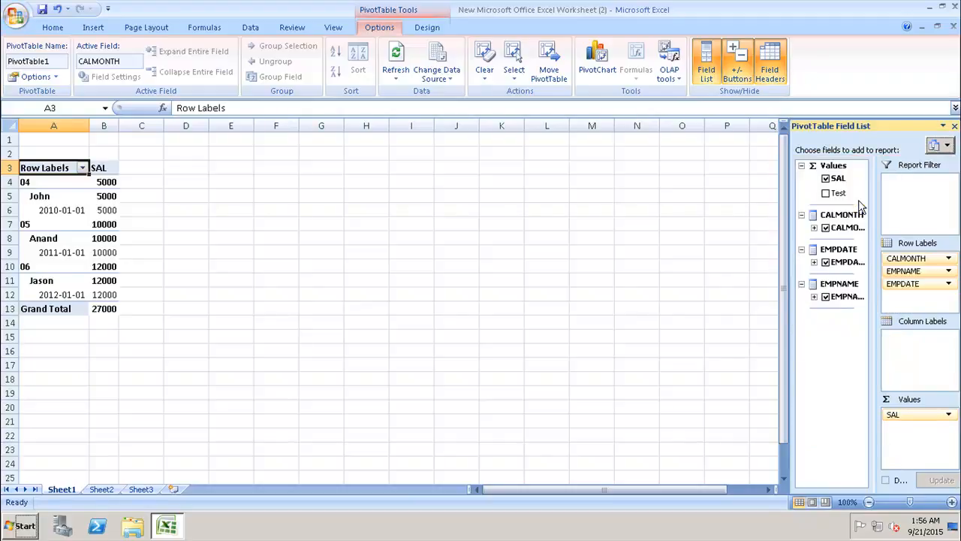
pyautogui.click(948, 146)
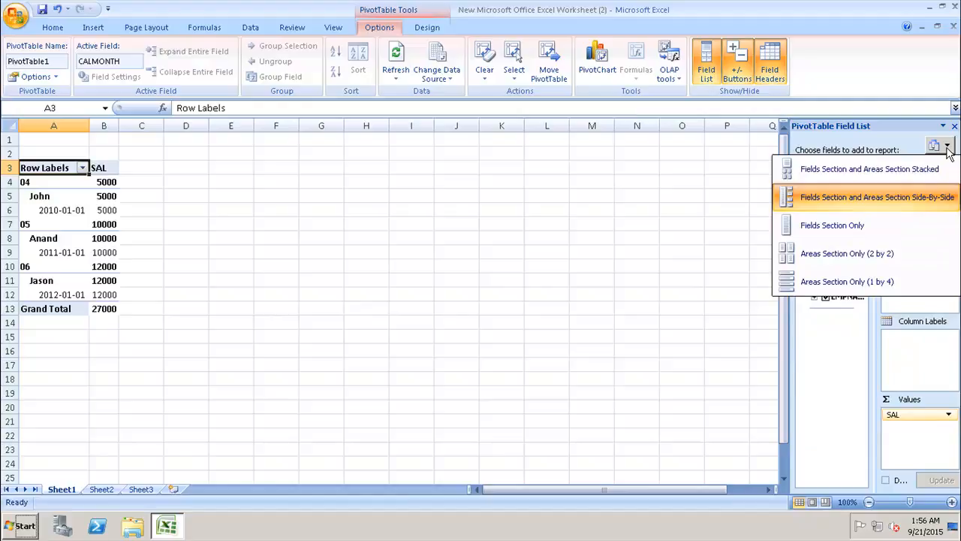
pyautogui.click(886, 225)
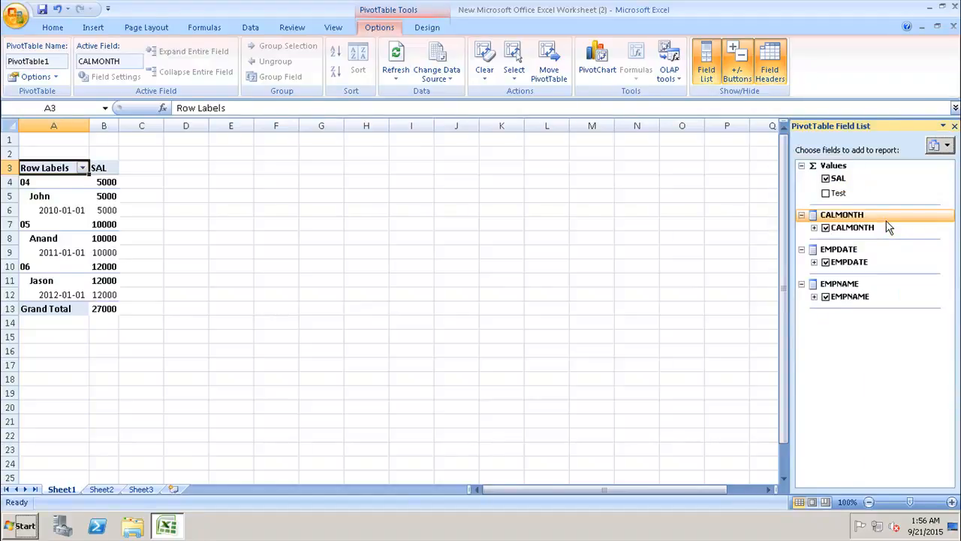
pyautogui.click(945, 146)
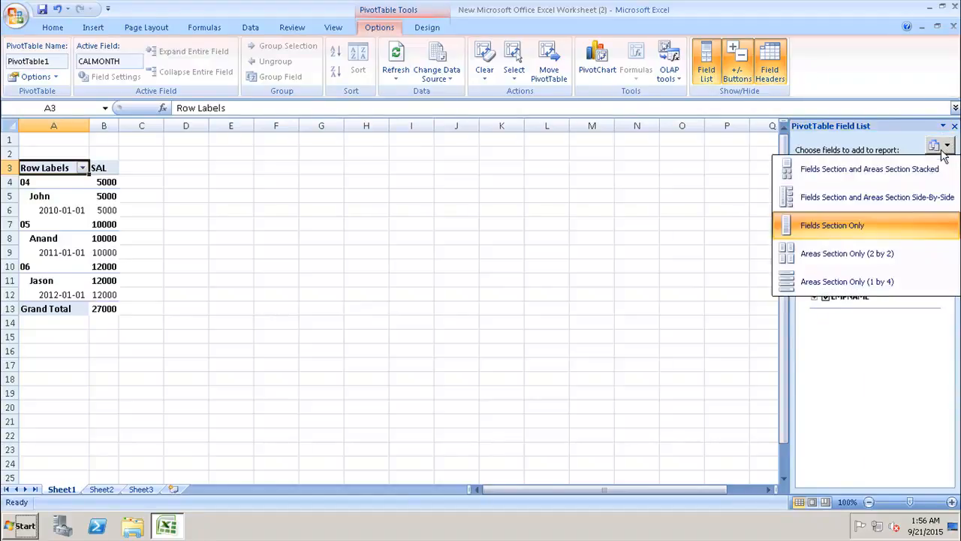
pyautogui.click(906, 256)
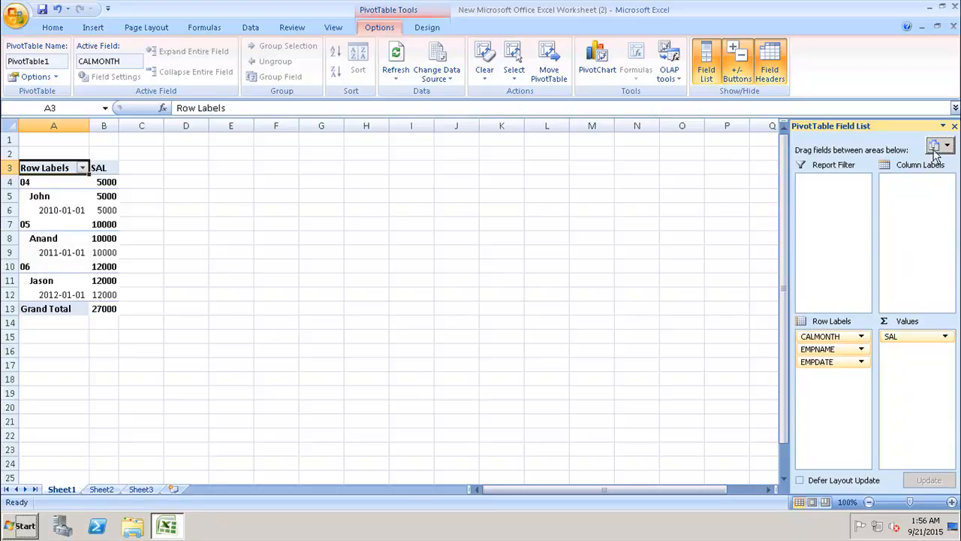
pyautogui.click(943, 146)
pyautogui.click(899, 174)
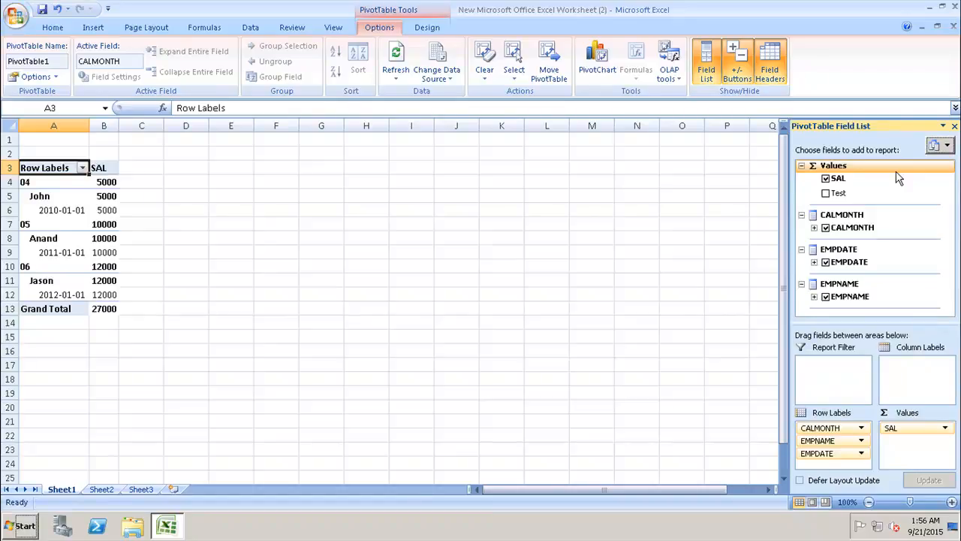
# Step: Insert a 2-D clustered column PivotChart from the PivotTable and close the PivotChart Filter Pane
pyautogui.click(91, 28)
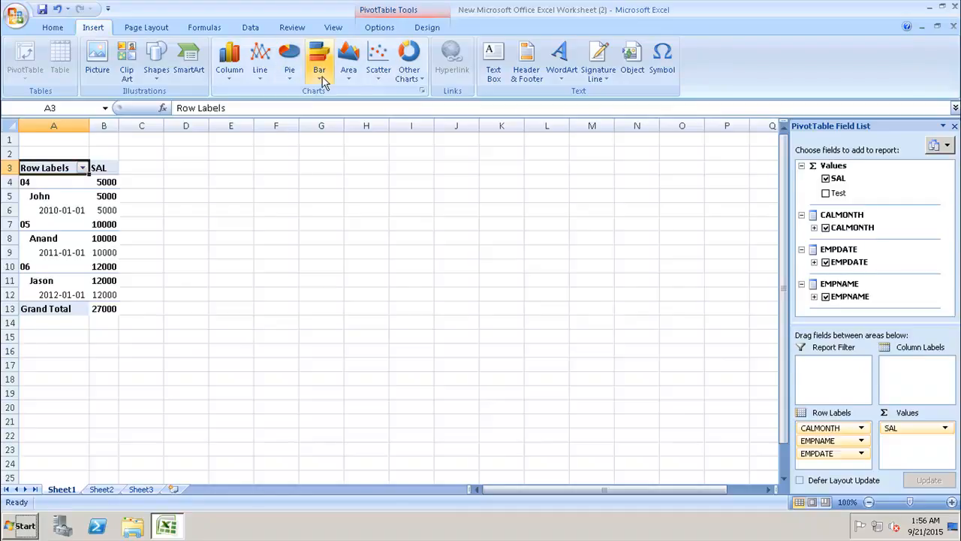
pyautogui.click(222, 81)
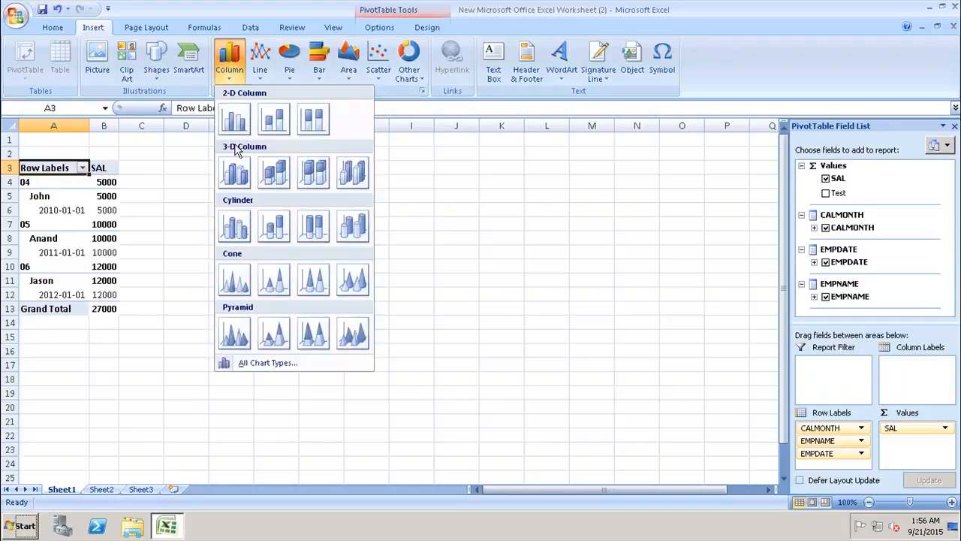
pyautogui.click(233, 116)
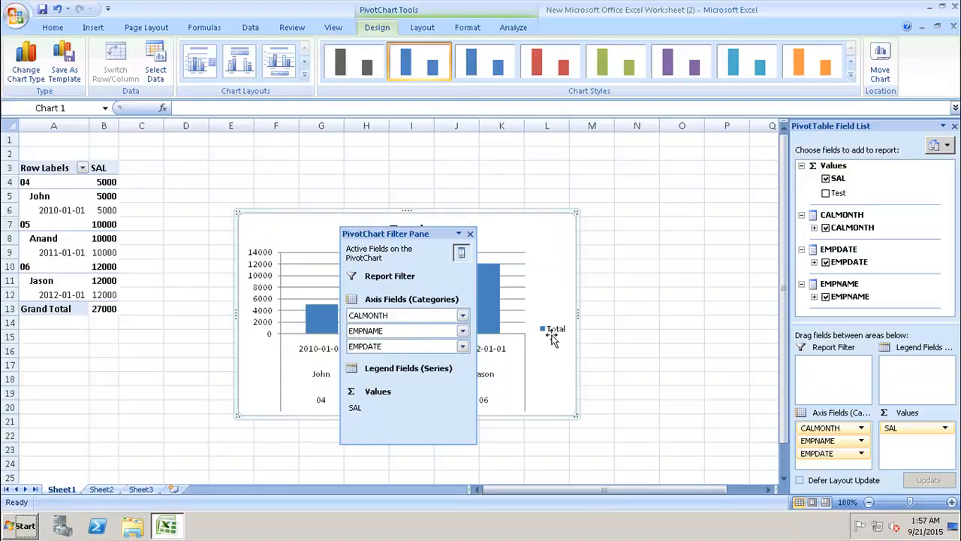
pyautogui.click(470, 233)
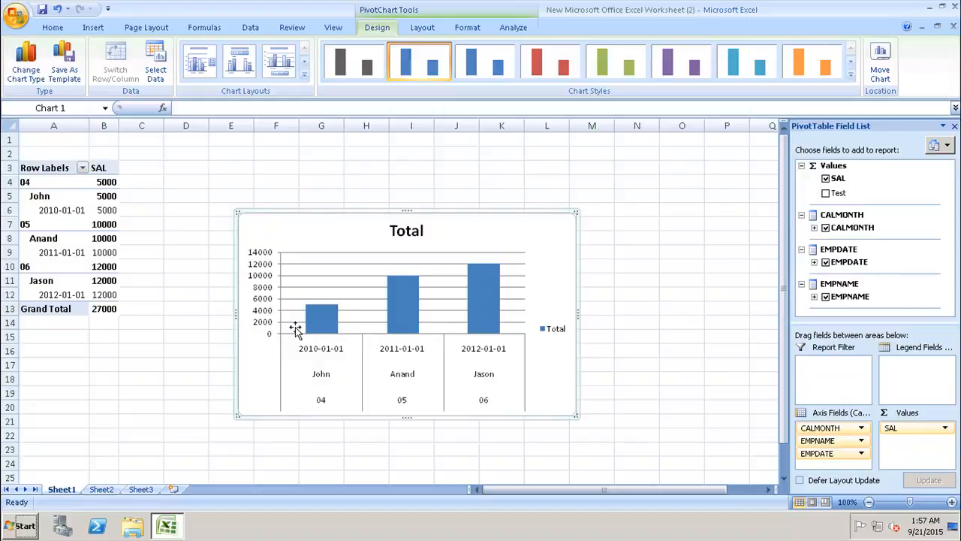
# Step: Try the grey and red chart styles on the PivotChart and apply the green one
pyautogui.click(368, 75)
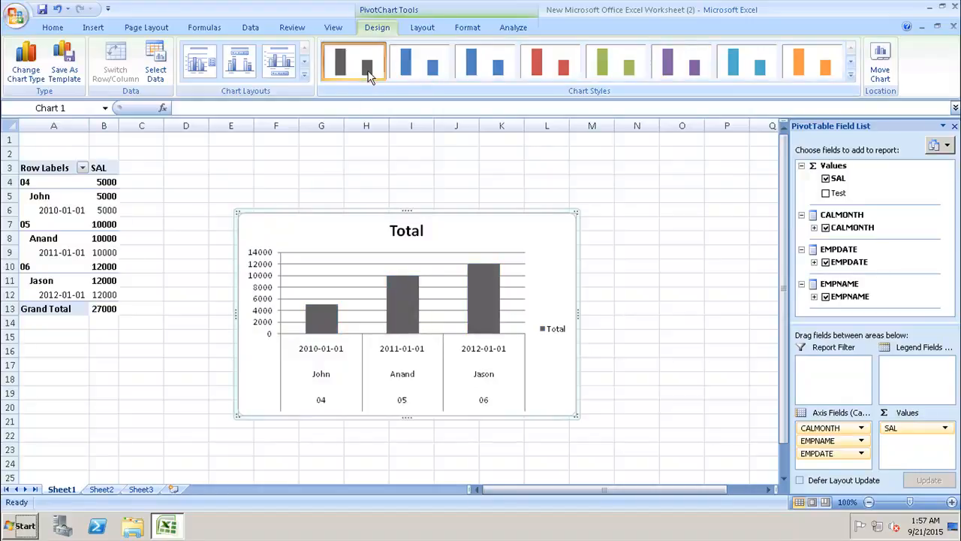
pyautogui.click(539, 60)
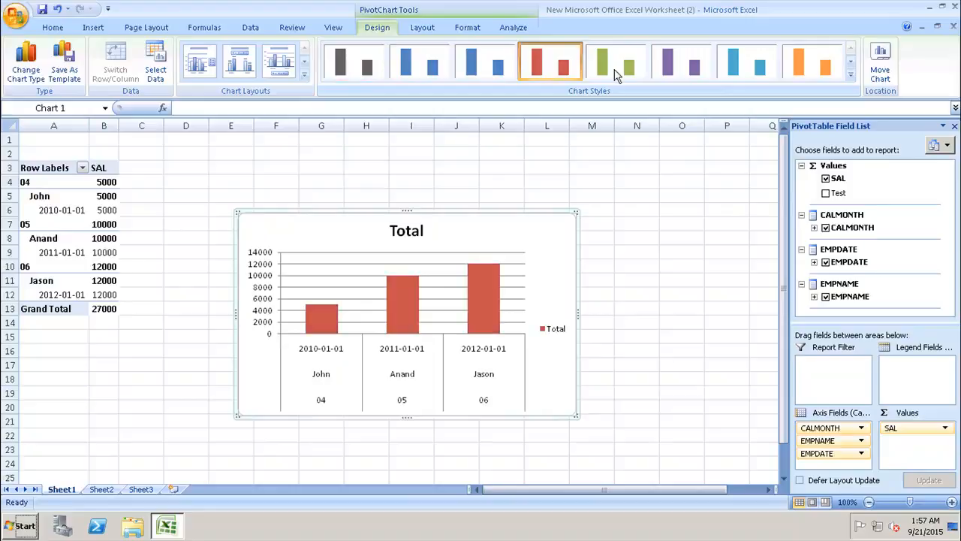
pyautogui.click(617, 70)
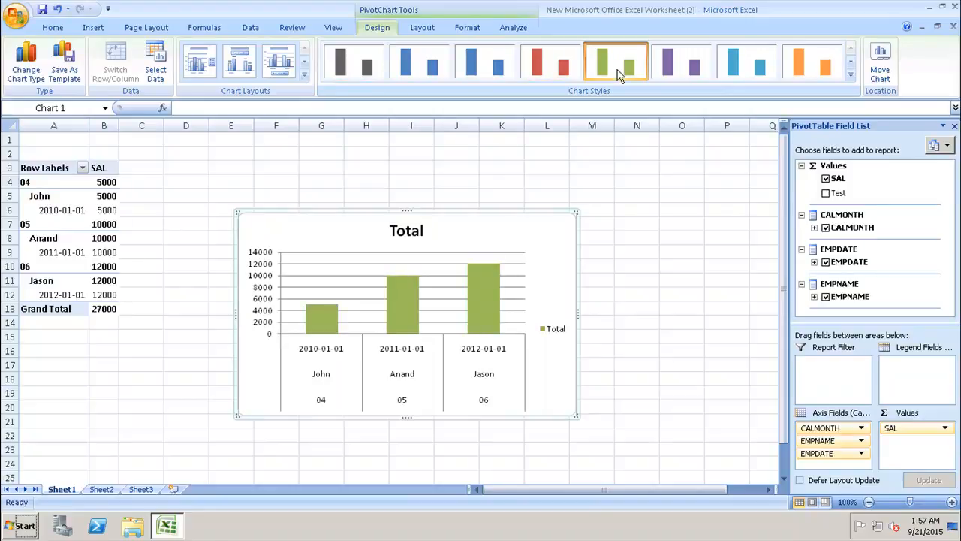